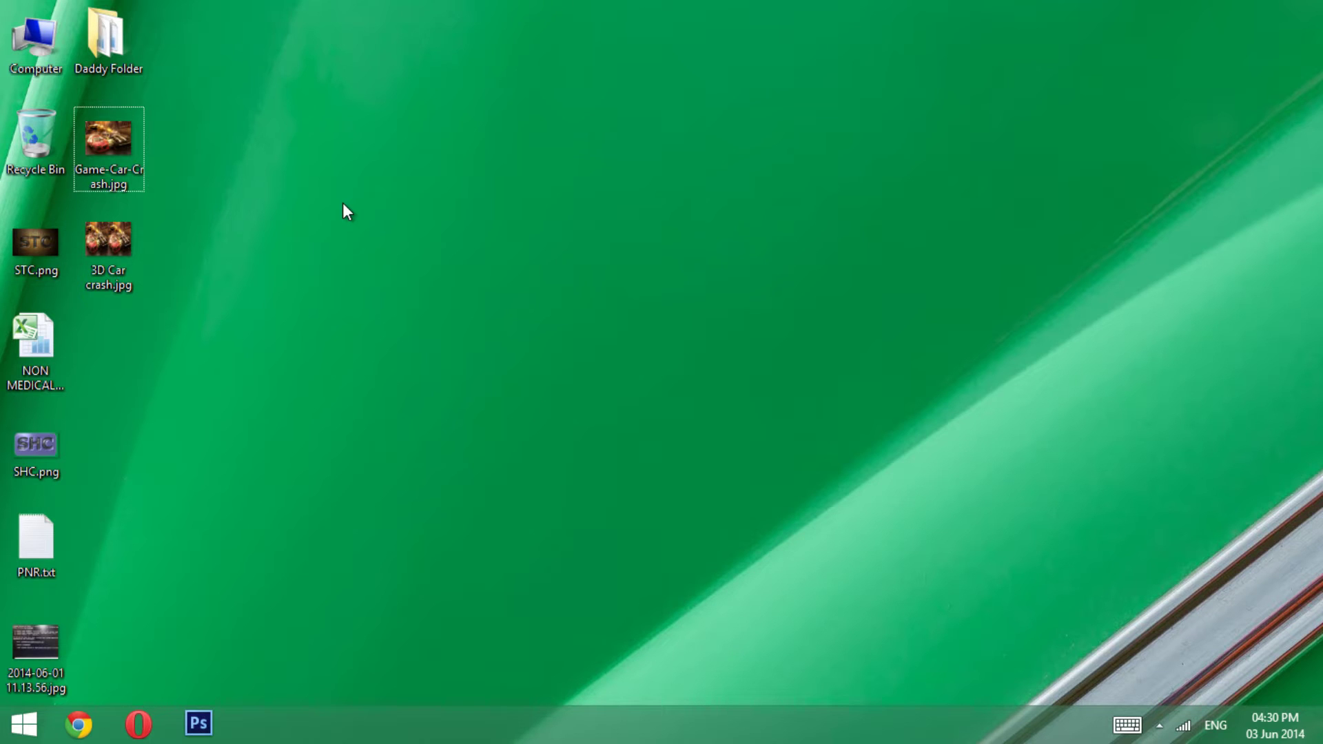
Step: Open Game-Car-Crash.jpg from the desktop in Windows Photo Viewer
{"action": "double_click", "coordinate": [110, 146]}
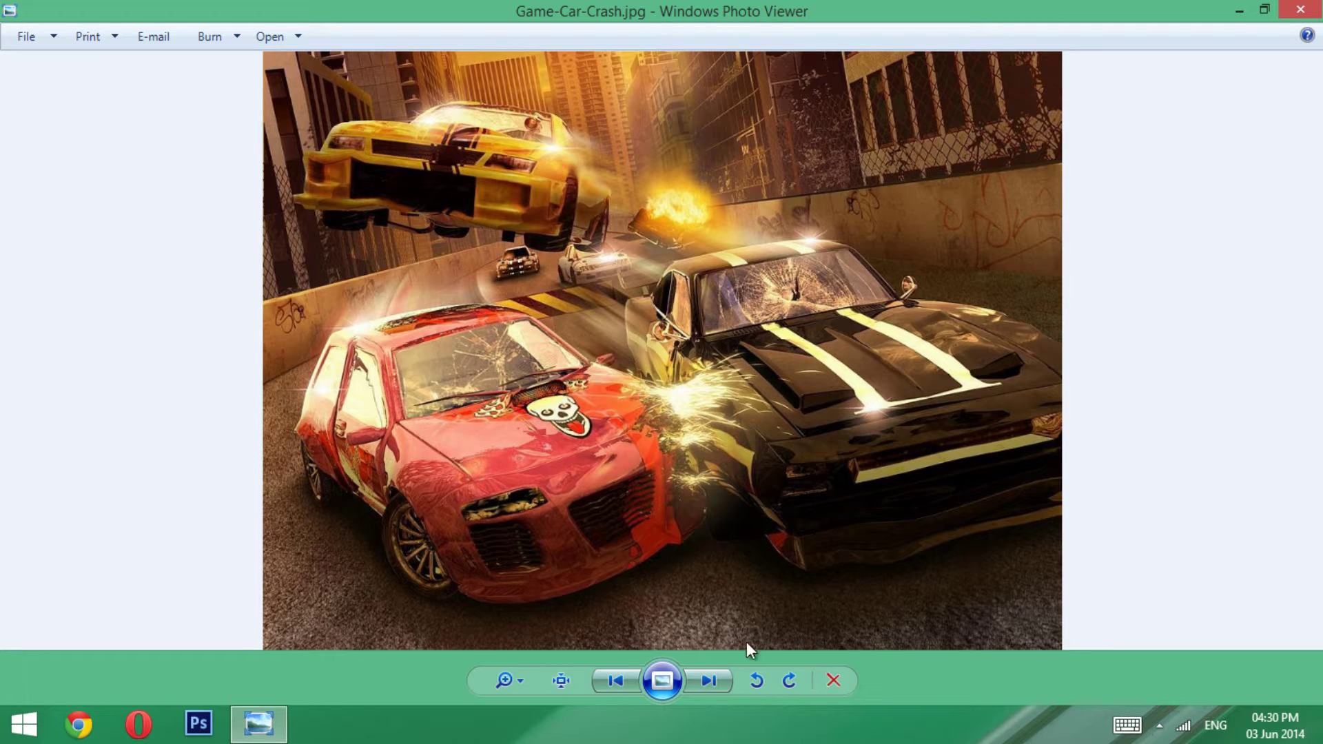
Step: View the next photo, 3D Car crash.jpg, then close Windows Photo Viewer
{"action": "left_click", "coordinate": [710, 681]}
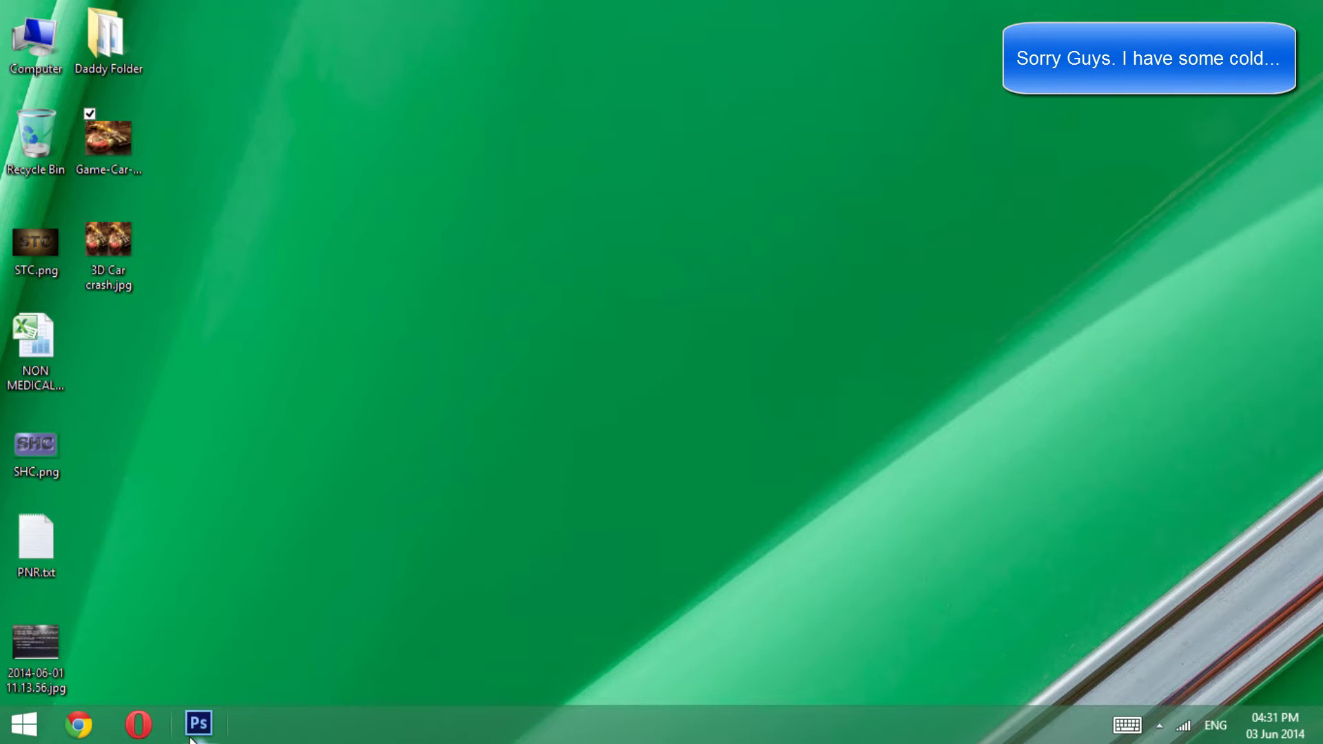
{"action": "left_click", "coordinate": [199, 724]}
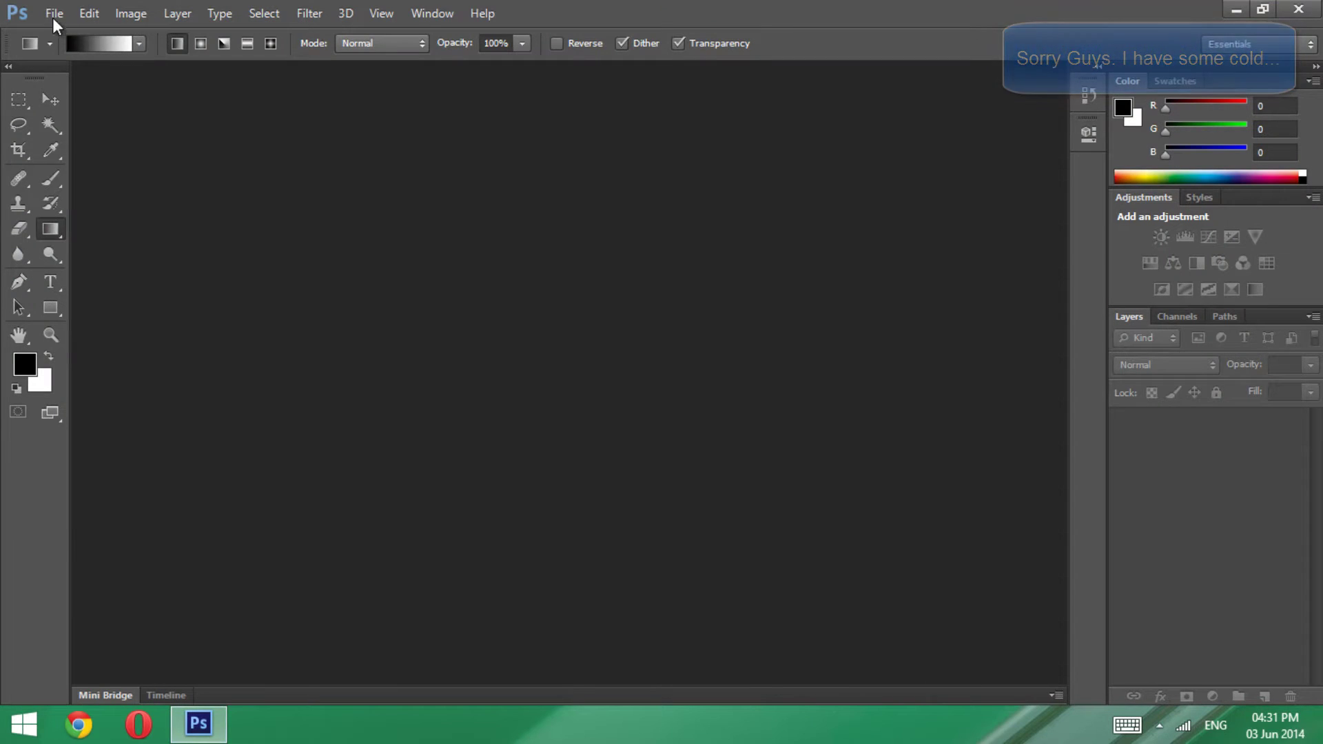
Step: Reopen Game-Car-Crash.jpg from Open Recent and add an empty Layer 1 above Background
{"action": "left_click", "coordinate": [53, 15]}
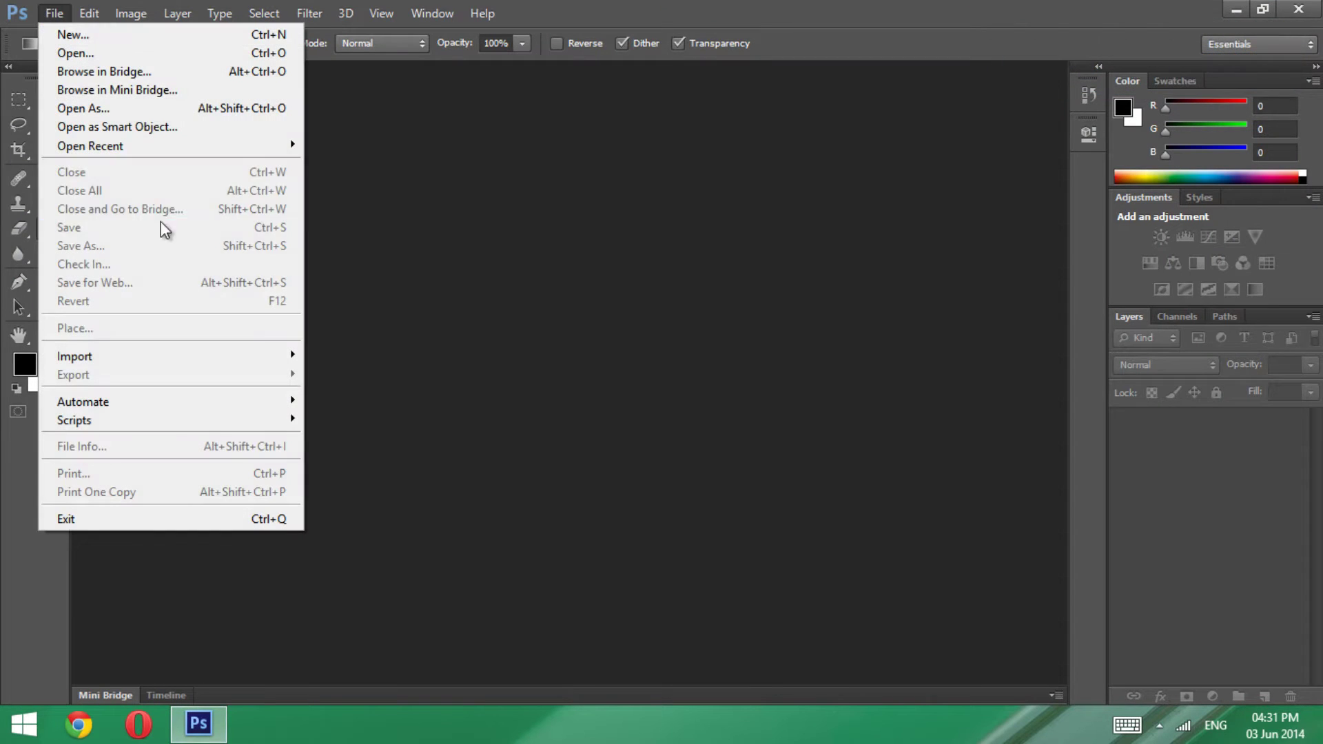
{"action": "mouse_move", "coordinate": [126, 148]}
{"action": "left_click", "coordinate": [322, 146]}
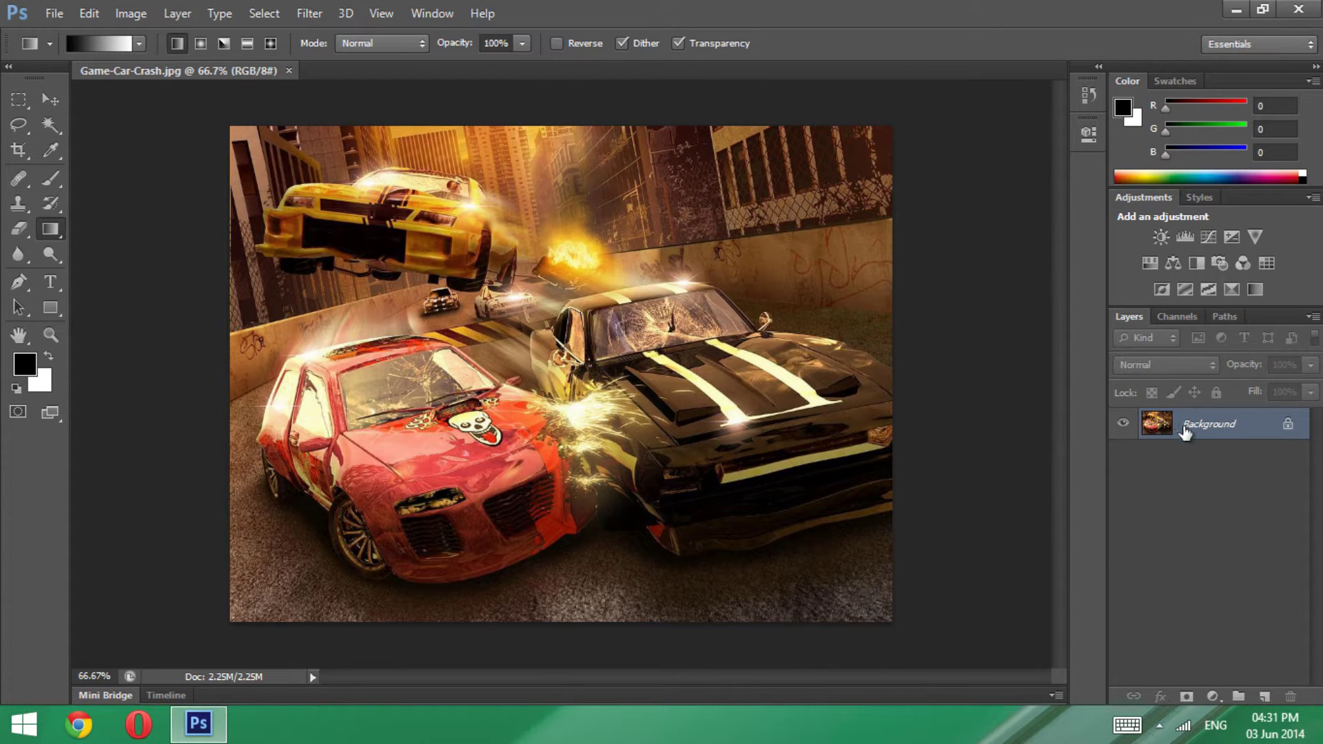
{"action": "left_click", "coordinate": [1265, 698]}
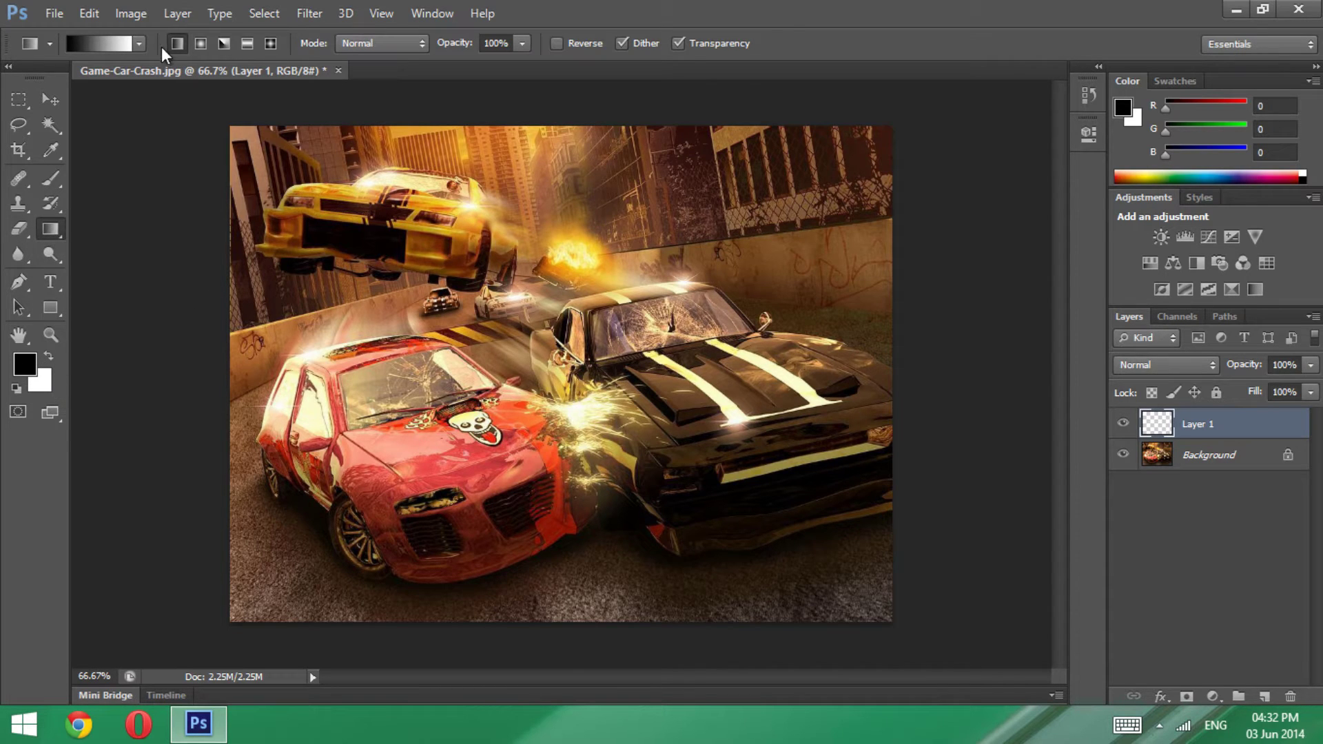
Step: Fill Layer 1 with a Foreground to Background gradient dragged from bottom edge to top
{"action": "left_click", "coordinate": [139, 44]}
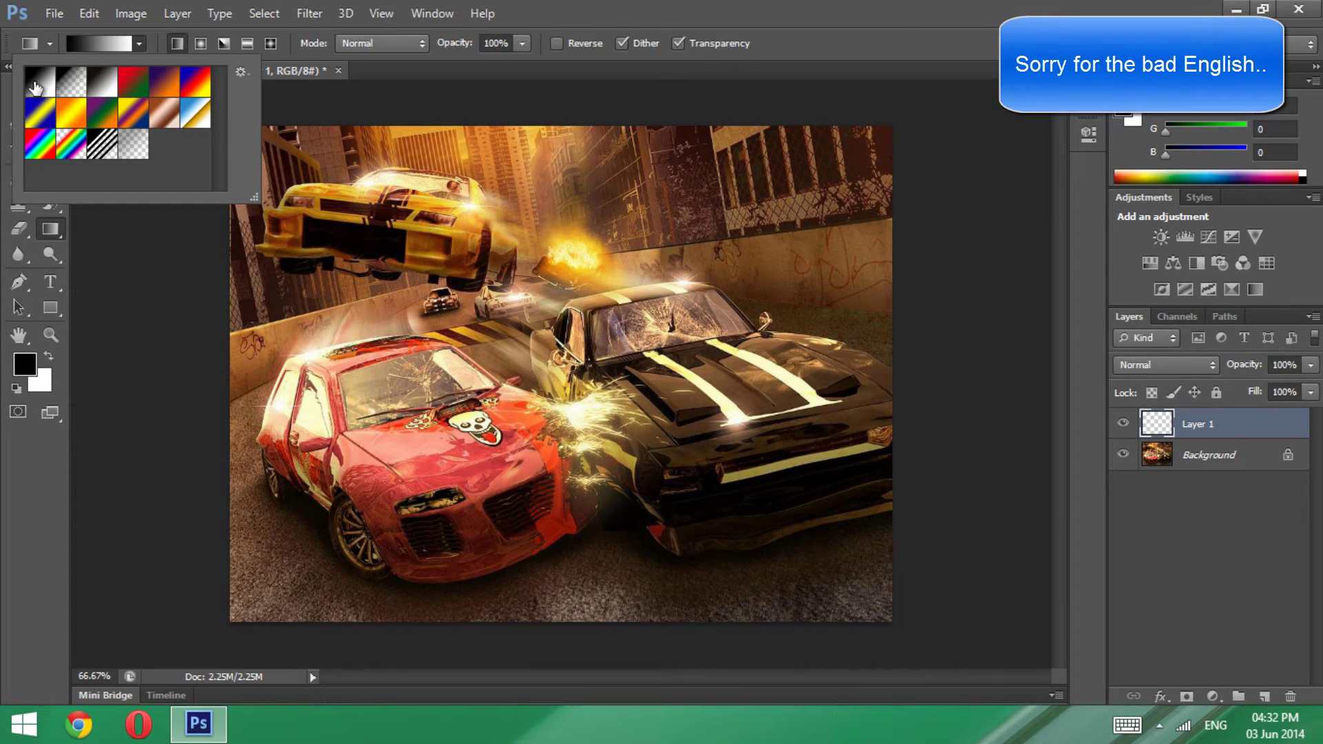
{"action": "left_click", "coordinate": [78, 330]}
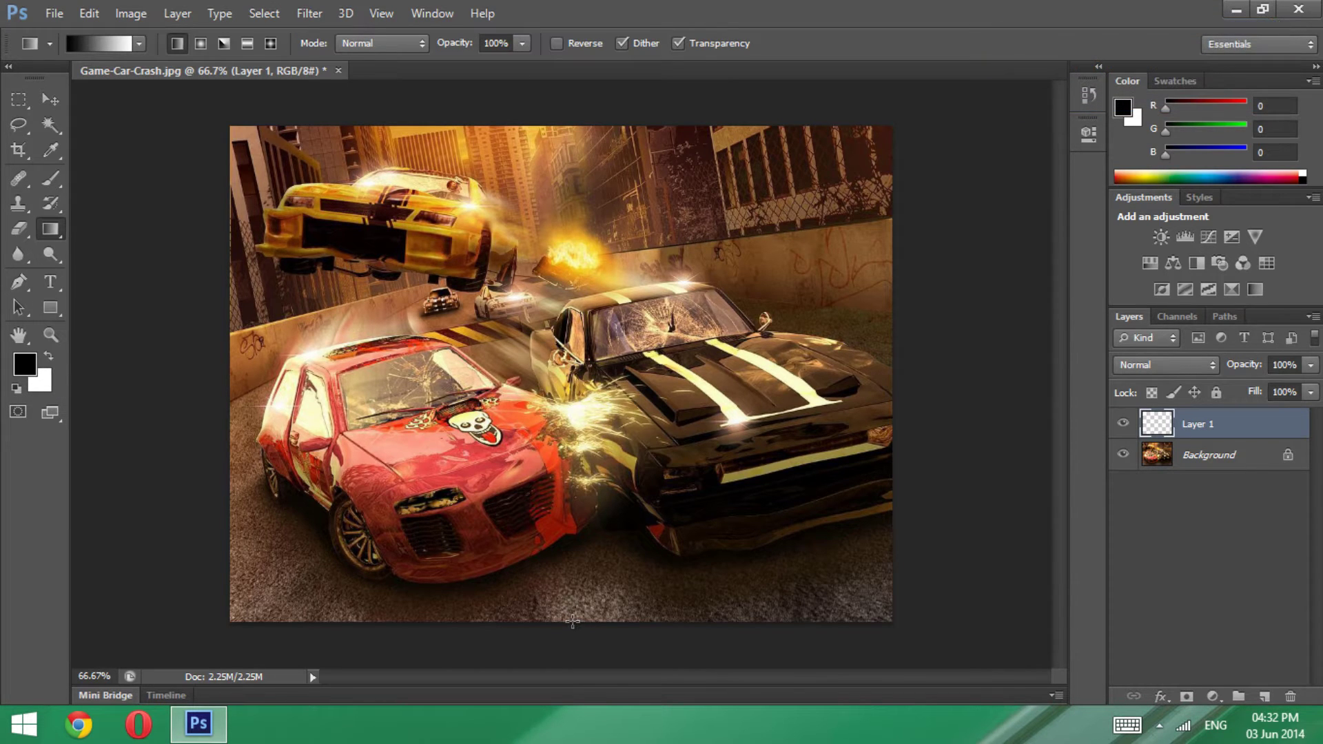
{"action": "left_click_drag", "start_coordinate": [572, 622], "coordinate": [564, 125]}
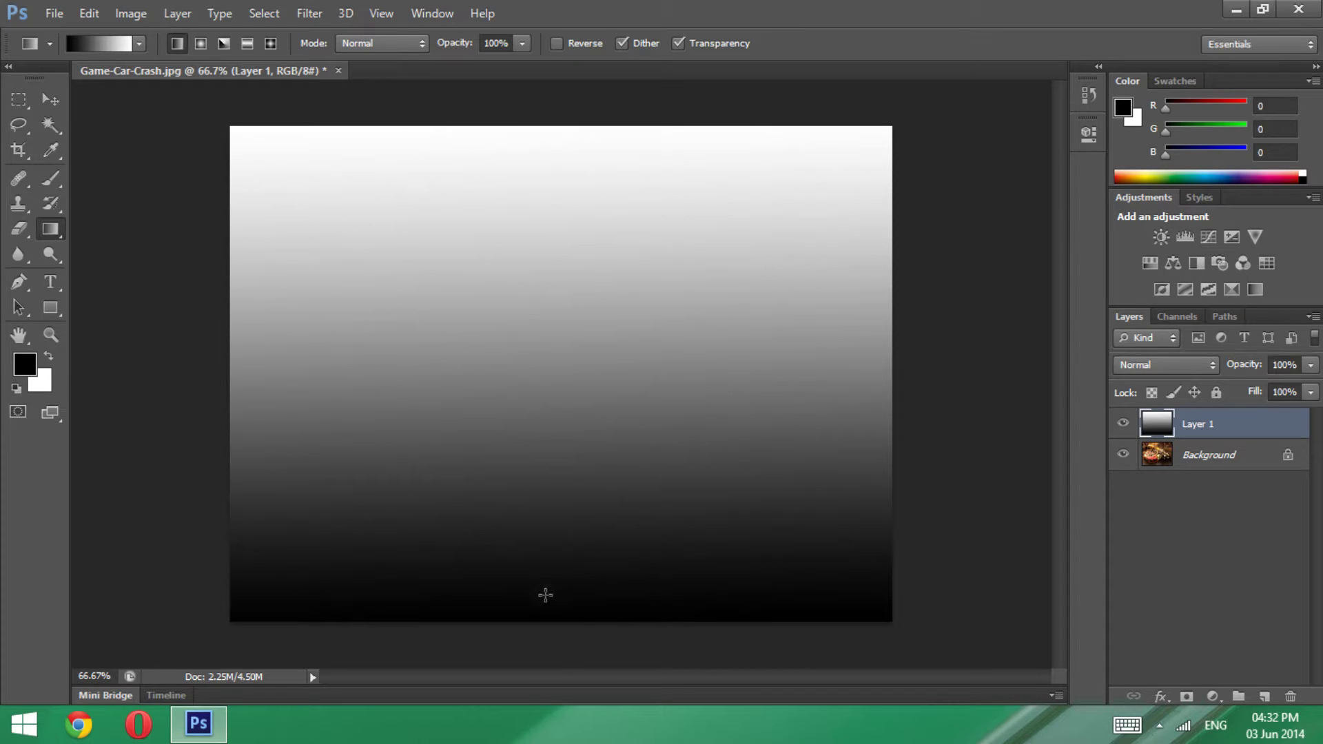
{"action": "left_click_drag", "start_coordinate": [571, 622], "coordinate": [568, 8]}
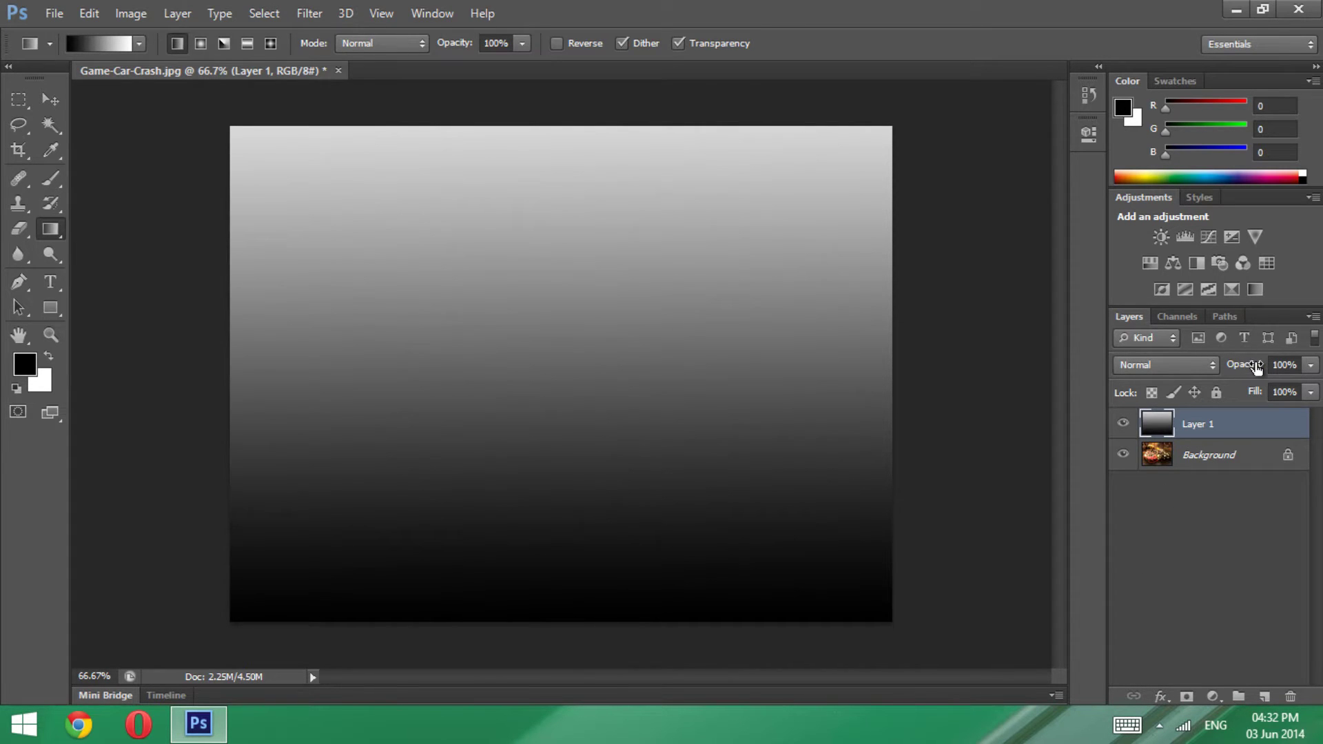
Step: Adjust Layer 1's opacity, resetting to 100% then lowering it to 57%
{"action": "left_click_drag", "start_coordinate": [1256, 368], "coordinate": [1215, 376]}
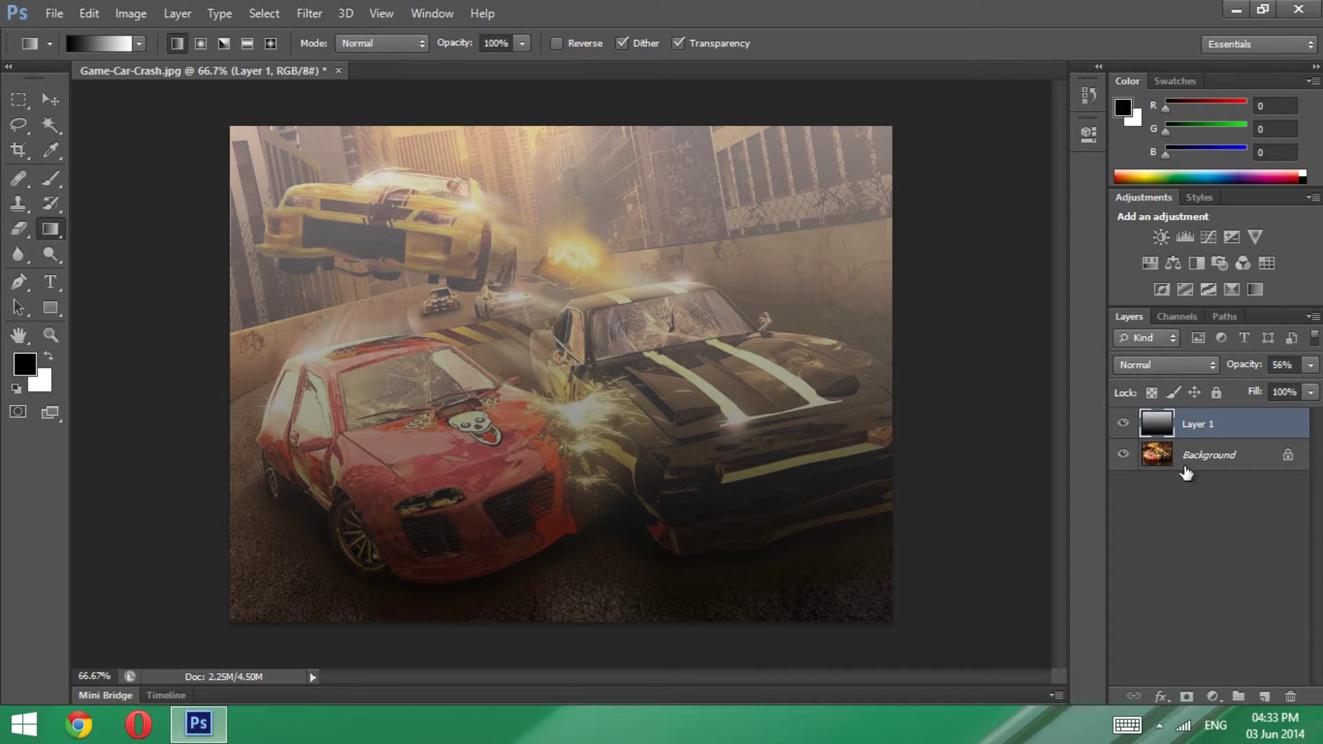
{"action": "left_click", "coordinate": [1283, 365]}
{"action": "type", "text": "100"}
{"action": "key", "text": "Return"}
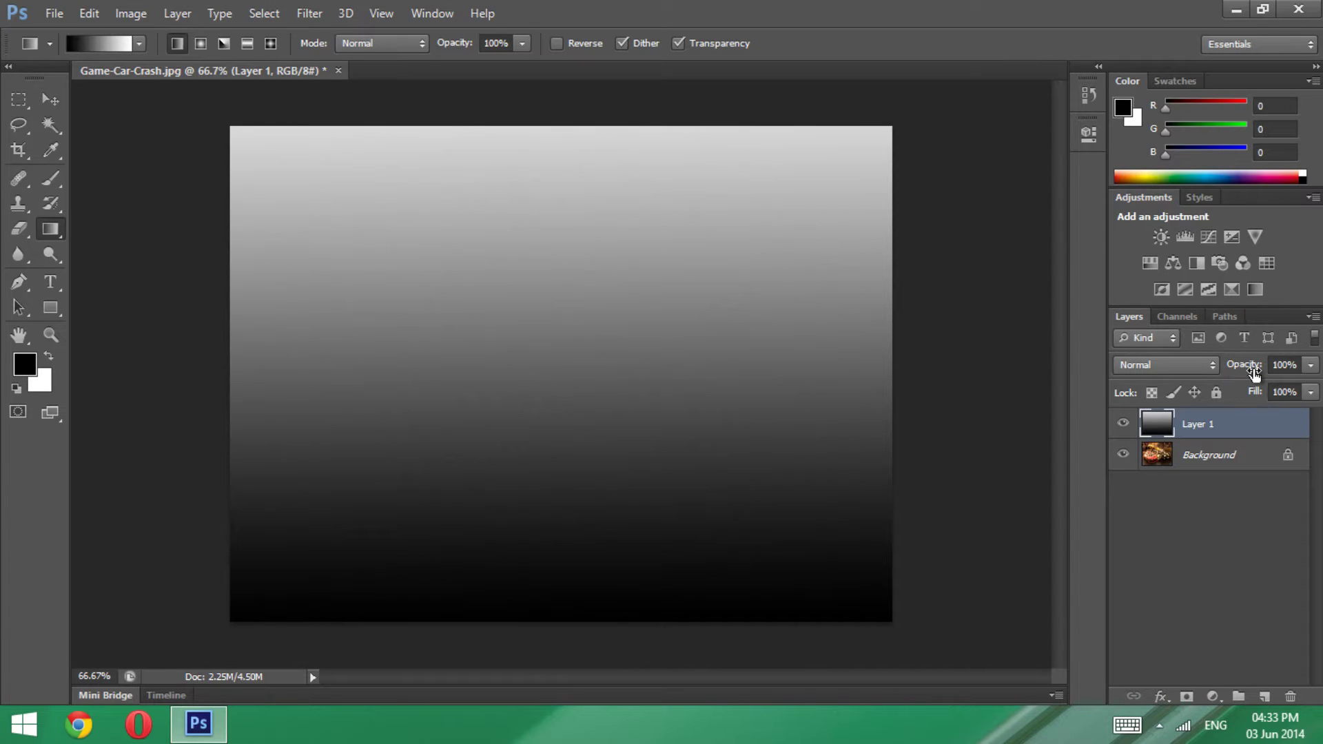
{"action": "left_click_drag", "start_coordinate": [1253, 371], "coordinate": [1246, 370]}
{"action": "left_click_drag", "start_coordinate": [1239, 367], "coordinate": [1231, 369]}
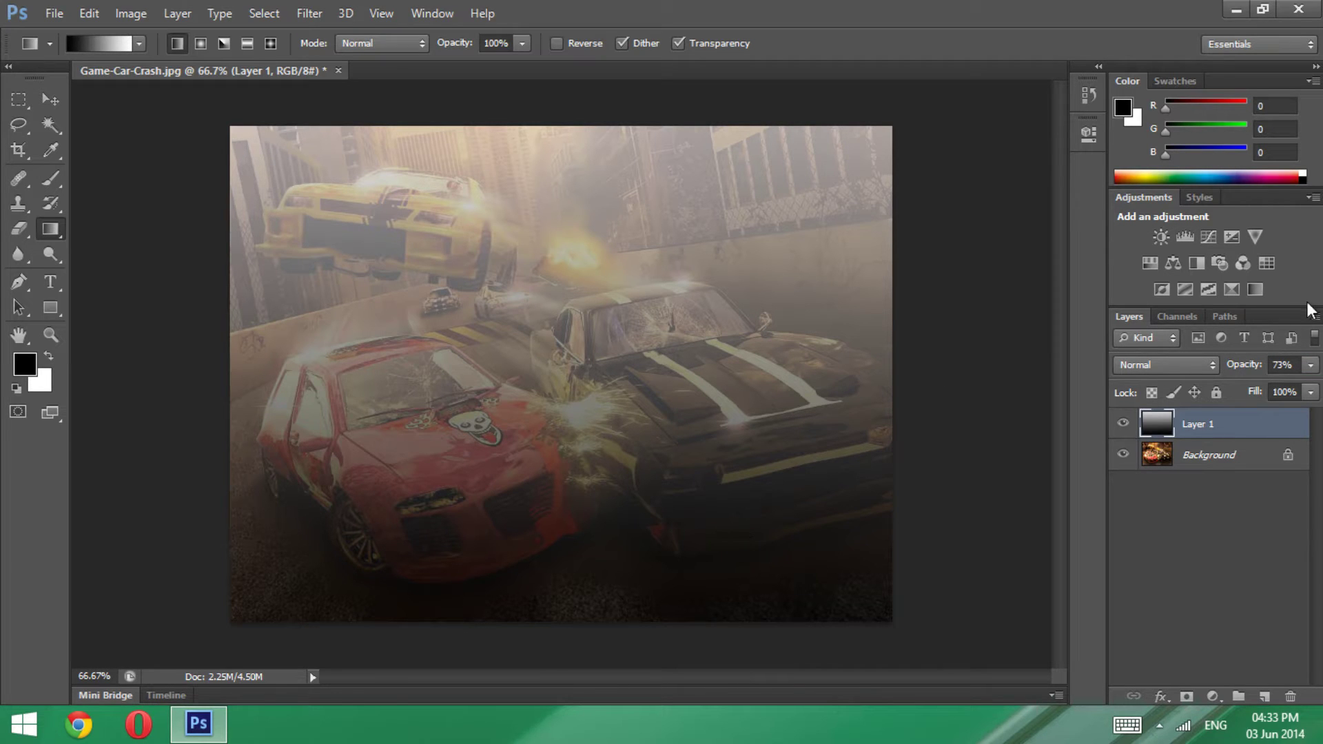
{"action": "left_click_drag", "start_coordinate": [1253, 367], "coordinate": [1238, 371]}
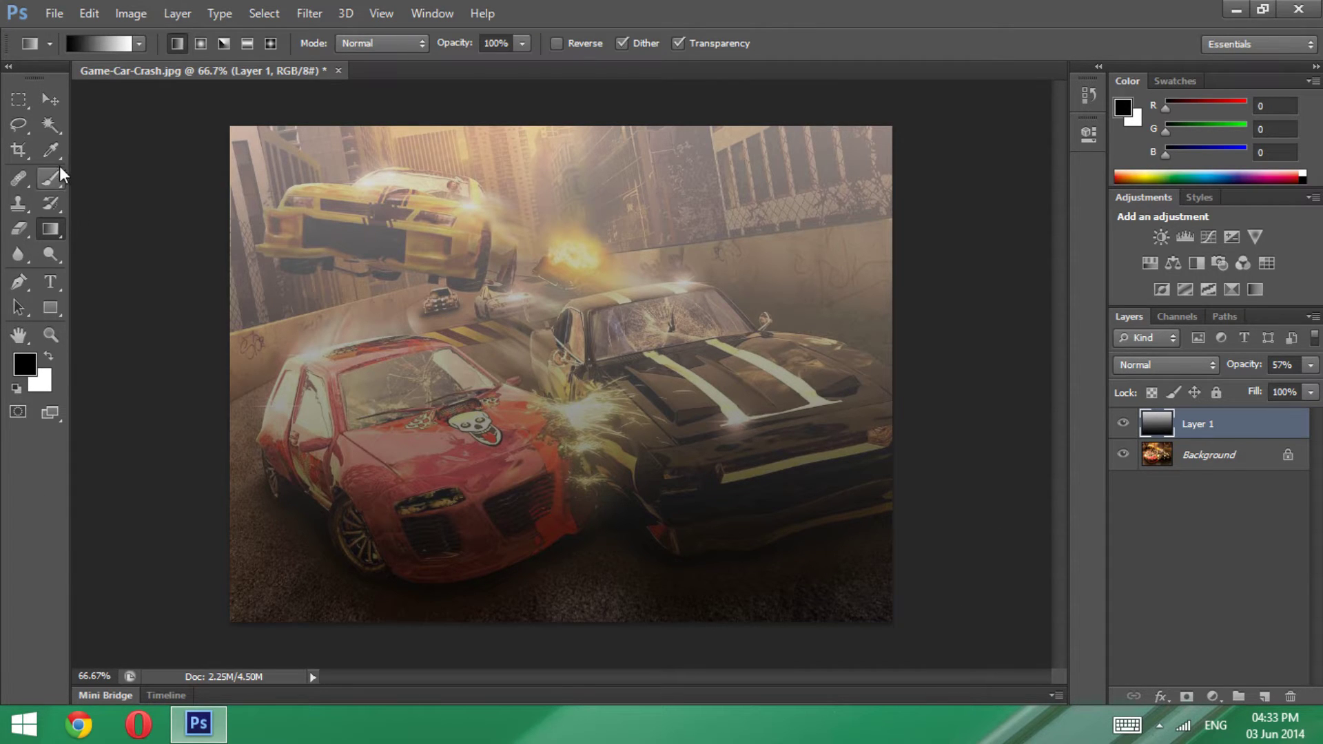
Step: Paint black with the Brush tool over the black car's hood, pillar and front wheel
{"action": "left_click", "coordinate": [54, 186]}
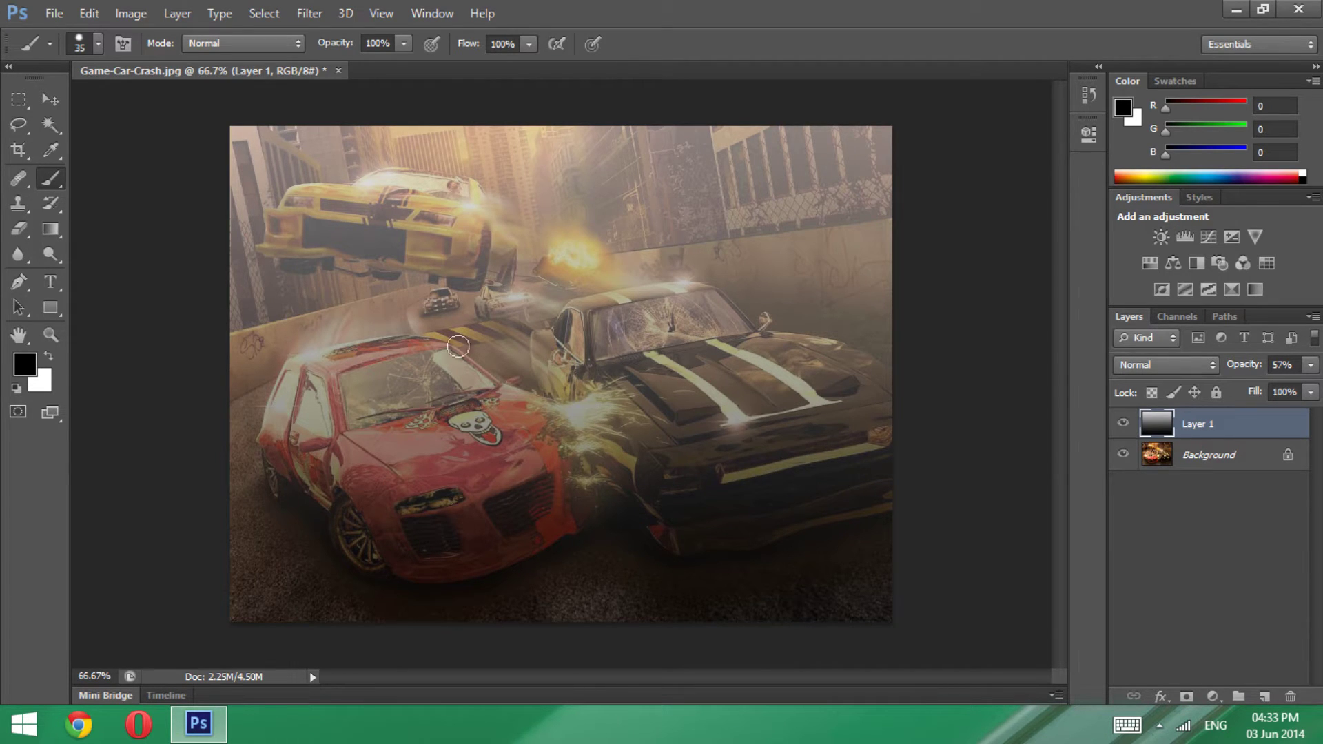
{"action": "left_click_drag", "start_coordinate": [773, 386], "coordinate": [759, 398]}
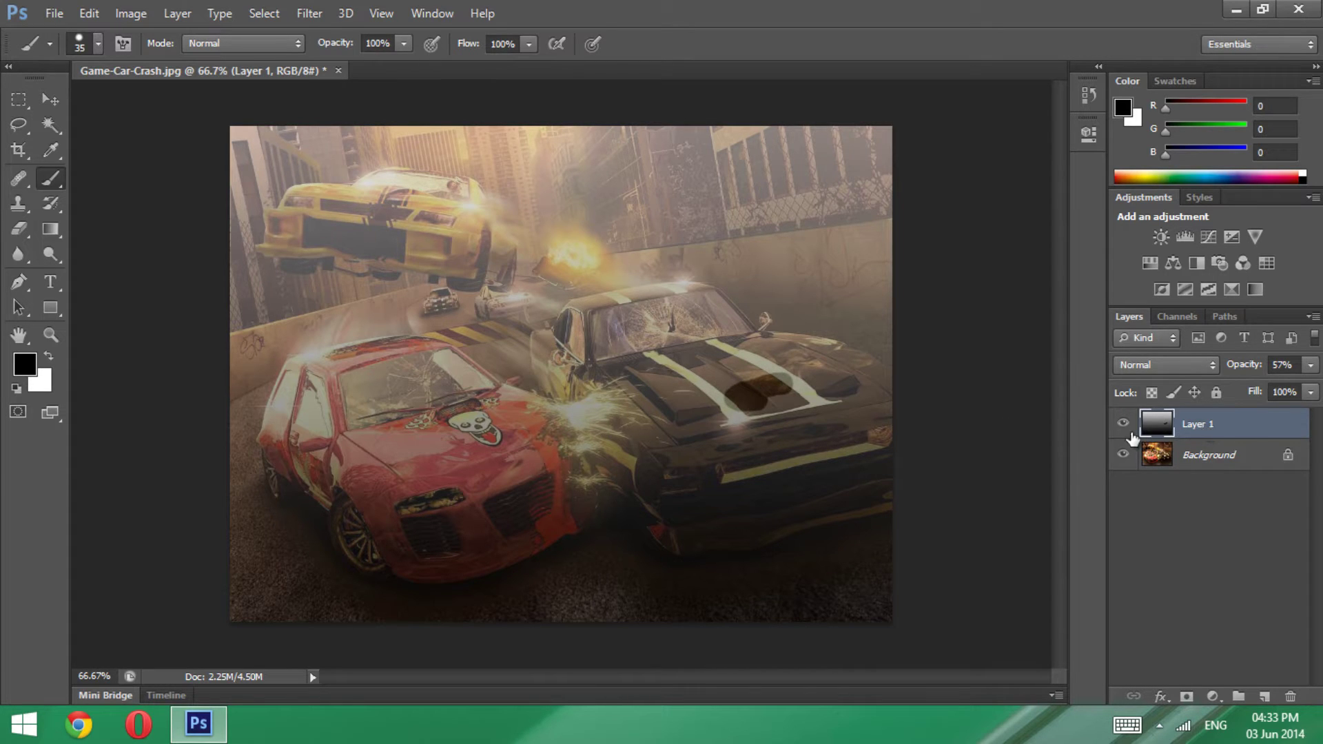
{"action": "mouse_move", "coordinate": [779, 400]}
{"action": "left_mouse_down"}
{"action": "mouse_move", "coordinate": [668, 389]}
{"action": "mouse_move", "coordinate": [743, 365]}
{"action": "mouse_move", "coordinate": [710, 388]}
{"action": "mouse_move", "coordinate": [683, 379]}
{"action": "mouse_move", "coordinate": [767, 344]}
{"action": "mouse_move", "coordinate": [711, 296]}
{"action": "mouse_move", "coordinate": [579, 309]}
{"action": "mouse_move", "coordinate": [607, 303]}
{"action": "mouse_move", "coordinate": [542, 342]}
{"action": "mouse_move", "coordinate": [540, 362]}
{"action": "mouse_move", "coordinate": [611, 475]}
{"action": "mouse_move", "coordinate": [606, 509]}
{"action": "mouse_move", "coordinate": [626, 521]}
{"action": "mouse_move", "coordinate": [626, 486]}
{"action": "mouse_move", "coordinate": [624, 501]}
{"action": "mouse_move", "coordinate": [656, 508]}
{"action": "mouse_move", "coordinate": [670, 537]}
{"action": "mouse_move", "coordinate": [697, 544]}
{"action": "mouse_move", "coordinate": [880, 503]}
{"action": "mouse_move", "coordinate": [887, 382]}
{"action": "mouse_move", "coordinate": [785, 338]}
{"action": "mouse_move", "coordinate": [762, 337]}
{"action": "mouse_move", "coordinate": [852, 393]}
{"action": "mouse_move", "coordinate": [761, 373]}
{"action": "mouse_move", "coordinate": [716, 335]}
{"action": "mouse_move", "coordinate": [613, 330]}
{"action": "mouse_move", "coordinate": [717, 310]}
{"action": "left_mouse_up"}
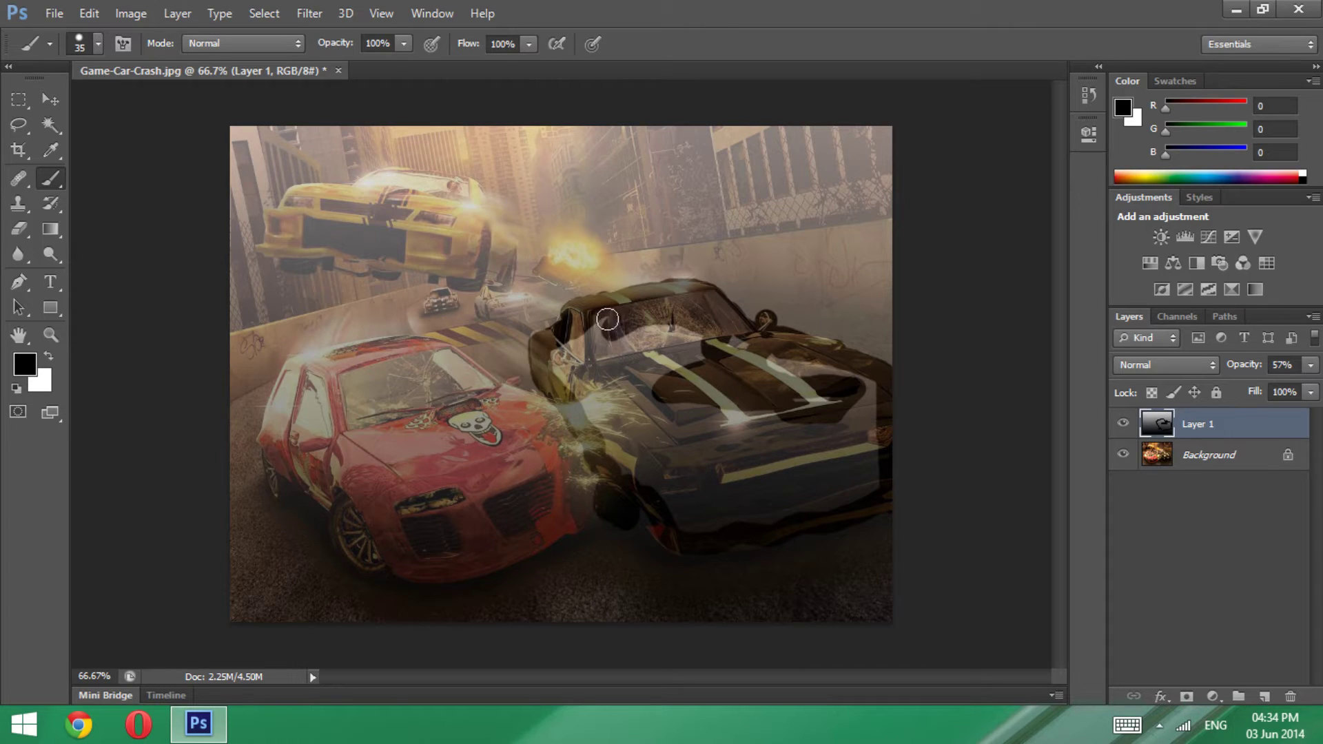
{"action": "mouse_move", "coordinate": [607, 319]}
{"action": "left_mouse_down"}
{"action": "mouse_move", "coordinate": [562, 348]}
{"action": "mouse_move", "coordinate": [564, 388]}
{"action": "mouse_move", "coordinate": [637, 495]}
{"action": "left_mouse_up"}
{"action": "mouse_move", "coordinate": [743, 521]}
{"action": "left_mouse_down"}
{"action": "mouse_move", "coordinate": [729, 362]}
{"action": "mouse_move", "coordinate": [647, 345]}
{"action": "mouse_move", "coordinate": [651, 359]}
{"action": "mouse_move", "coordinate": [670, 342]}
{"action": "mouse_move", "coordinate": [690, 353]}
{"action": "mouse_move", "coordinate": [654, 335]}
{"action": "left_mouse_up"}
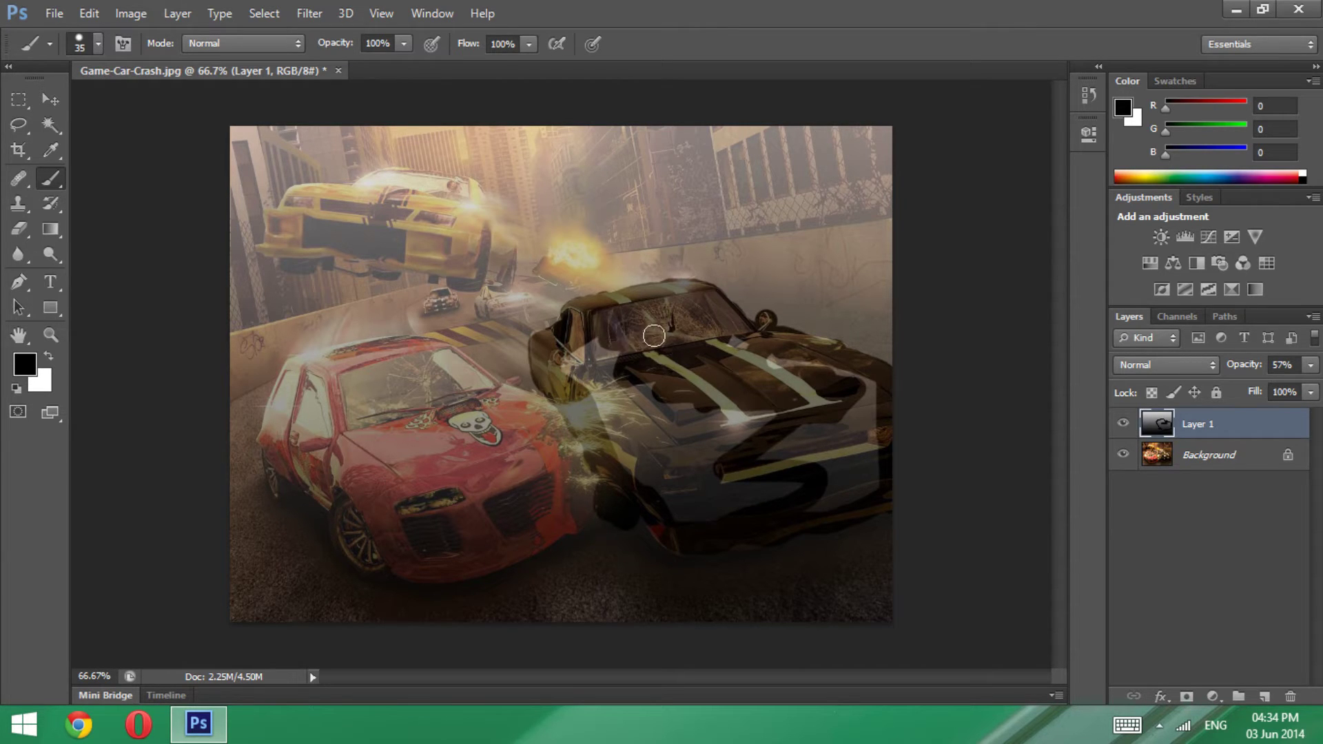
{"action": "right_click", "coordinate": [693, 365]}
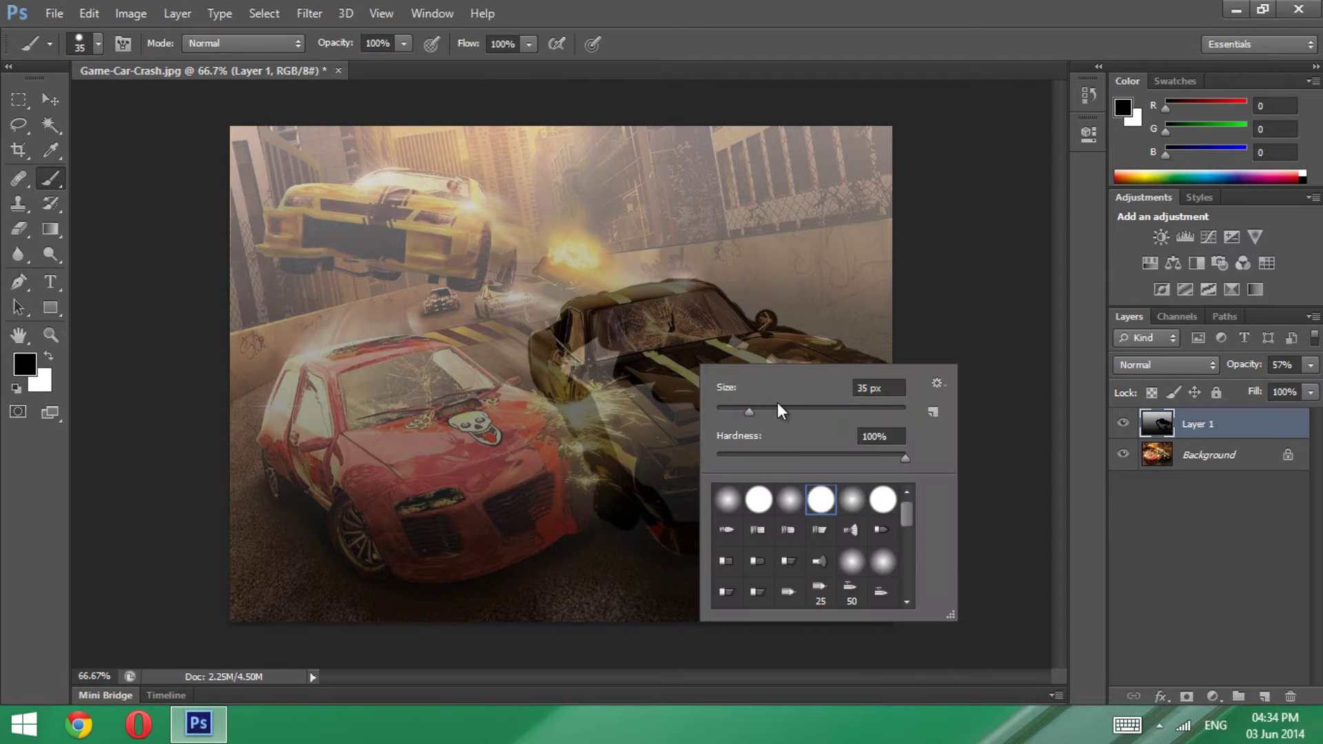
Step: Paint the rest of the car with an 80 px brush, then raise Layer 1 opacity to 100%
{"action": "type", "text": "80"}
{"action": "key", "text": "Return"}
{"action": "mouse_move", "coordinate": [668, 397]}
{"action": "left_mouse_down"}
{"action": "mouse_move", "coordinate": [579, 361]}
{"action": "mouse_move", "coordinate": [656, 488]}
{"action": "mouse_move", "coordinate": [696, 504]}
{"action": "mouse_move", "coordinate": [770, 515]}
{"action": "mouse_move", "coordinate": [842, 494]}
{"action": "mouse_move", "coordinate": [863, 479]}
{"action": "mouse_move", "coordinate": [875, 430]}
{"action": "mouse_move", "coordinate": [840, 386]}
{"action": "mouse_move", "coordinate": [772, 373]}
{"action": "mouse_move", "coordinate": [729, 383]}
{"action": "mouse_move", "coordinate": [808, 401]}
{"action": "mouse_move", "coordinate": [865, 471]}
{"action": "mouse_move", "coordinate": [803, 429]}
{"action": "mouse_move", "coordinate": [737, 483]}
{"action": "mouse_move", "coordinate": [684, 461]}
{"action": "mouse_move", "coordinate": [740, 411]}
{"action": "mouse_move", "coordinate": [692, 462]}
{"action": "mouse_move", "coordinate": [740, 423]}
{"action": "mouse_move", "coordinate": [700, 497]}
{"action": "mouse_move", "coordinate": [750, 457]}
{"action": "mouse_move", "coordinate": [787, 481]}
{"action": "mouse_move", "coordinate": [683, 413]}
{"action": "left_mouse_up"}
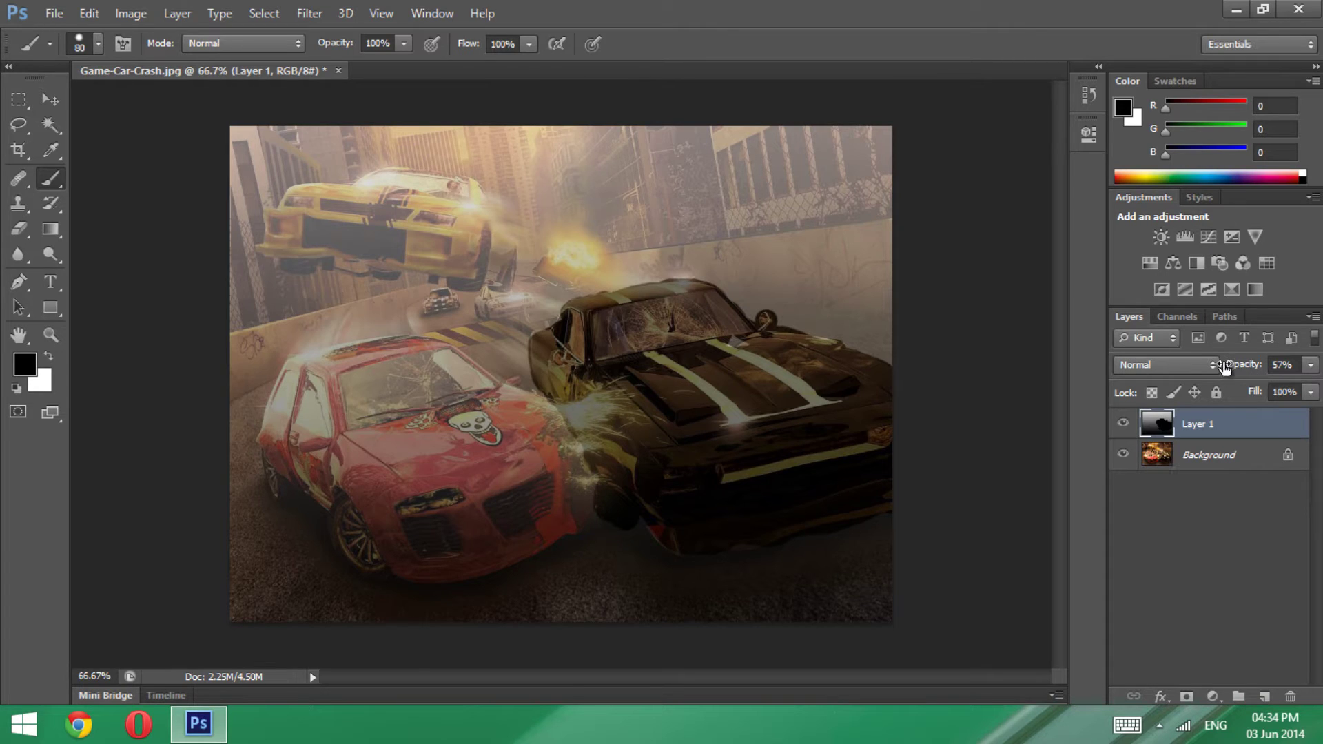
{"action": "left_click_drag", "start_coordinate": [1282, 358], "coordinate": [1313, 359]}
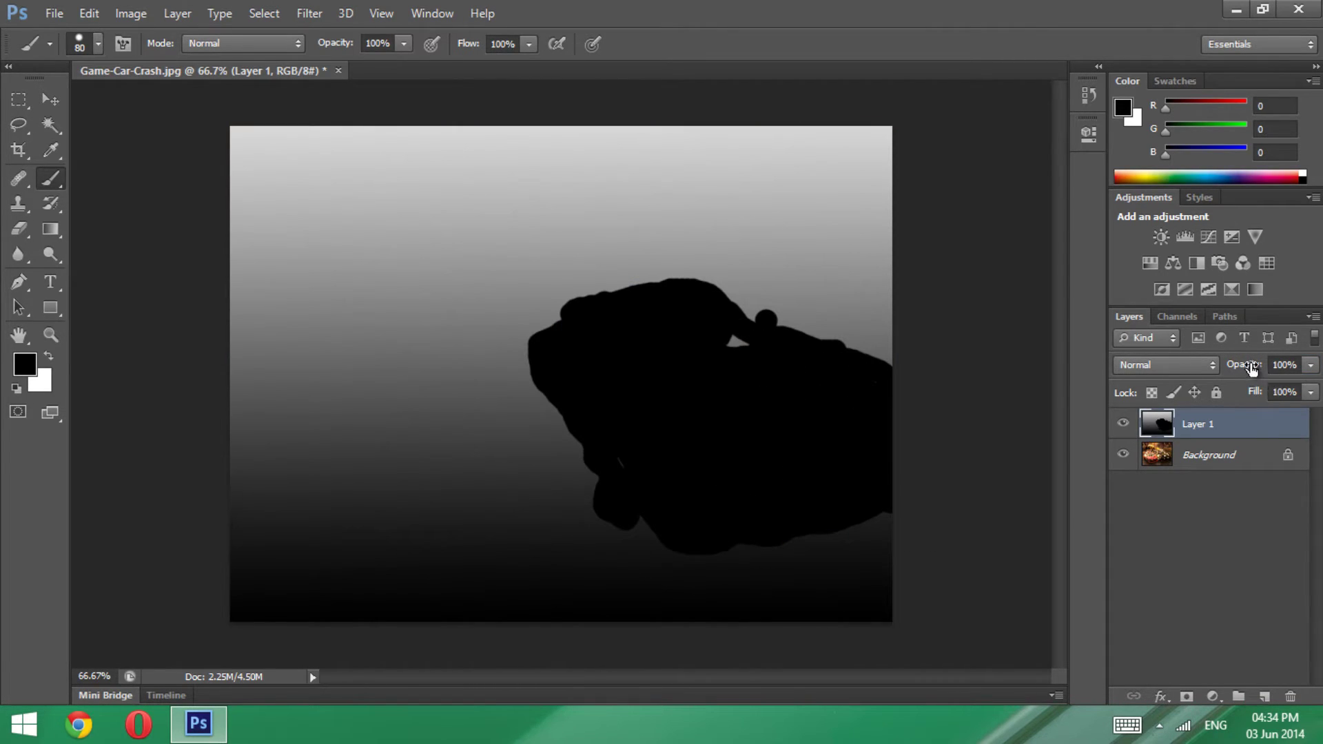
Step: Toggle Layer 1 opacity between ~70% and 100% and fill the grey speck inside the car
{"action": "left_click_drag", "start_coordinate": [1252, 369], "coordinate": [1234, 369]}
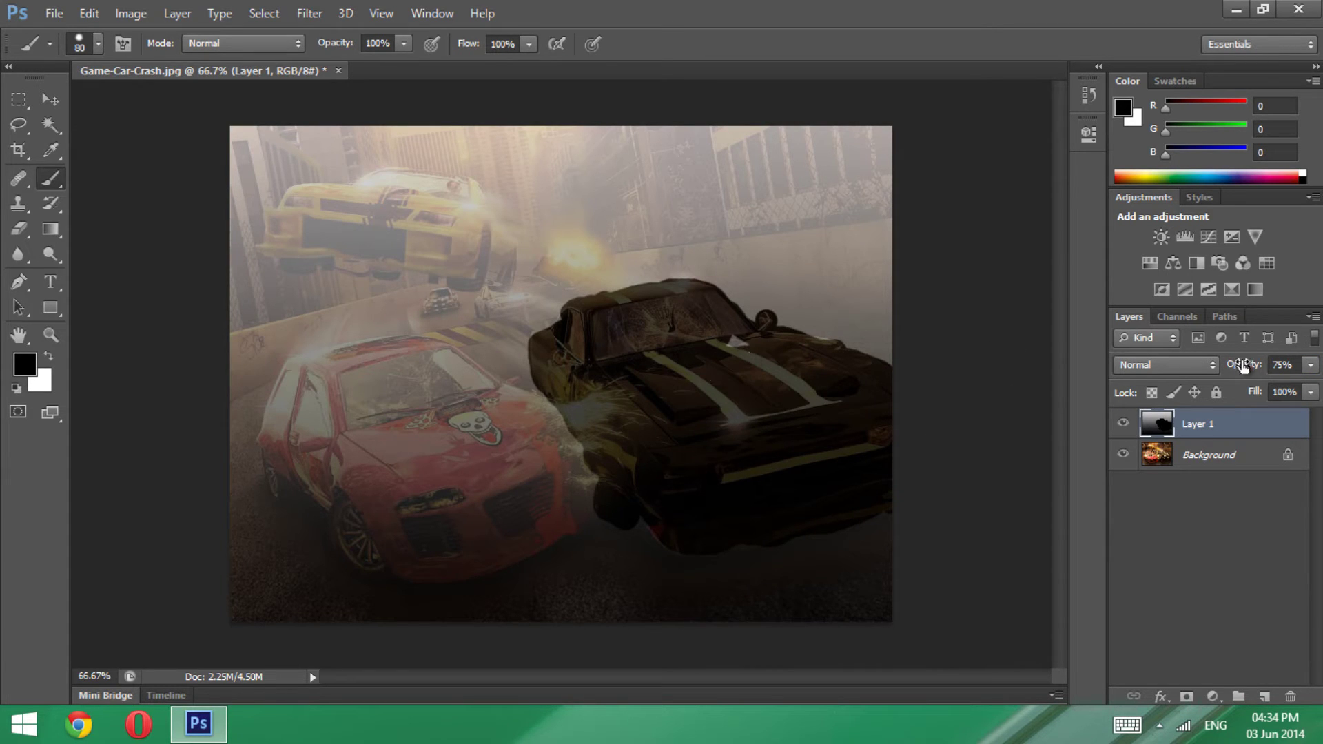
{"action": "left_click_drag", "start_coordinate": [1244, 366], "coordinate": [1303, 366]}
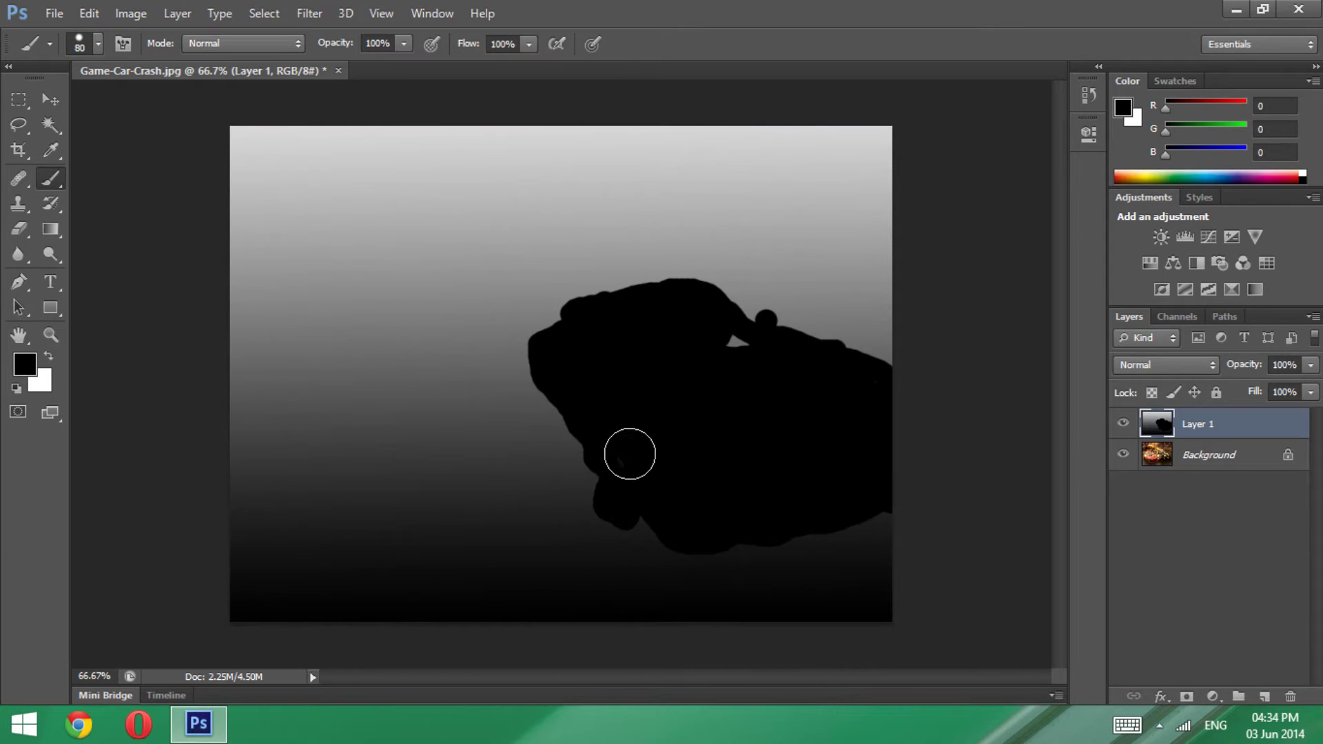
{"action": "left_click", "coordinate": [628, 455]}
{"action": "left_click_drag", "start_coordinate": [1253, 369], "coordinate": [1232, 369]}
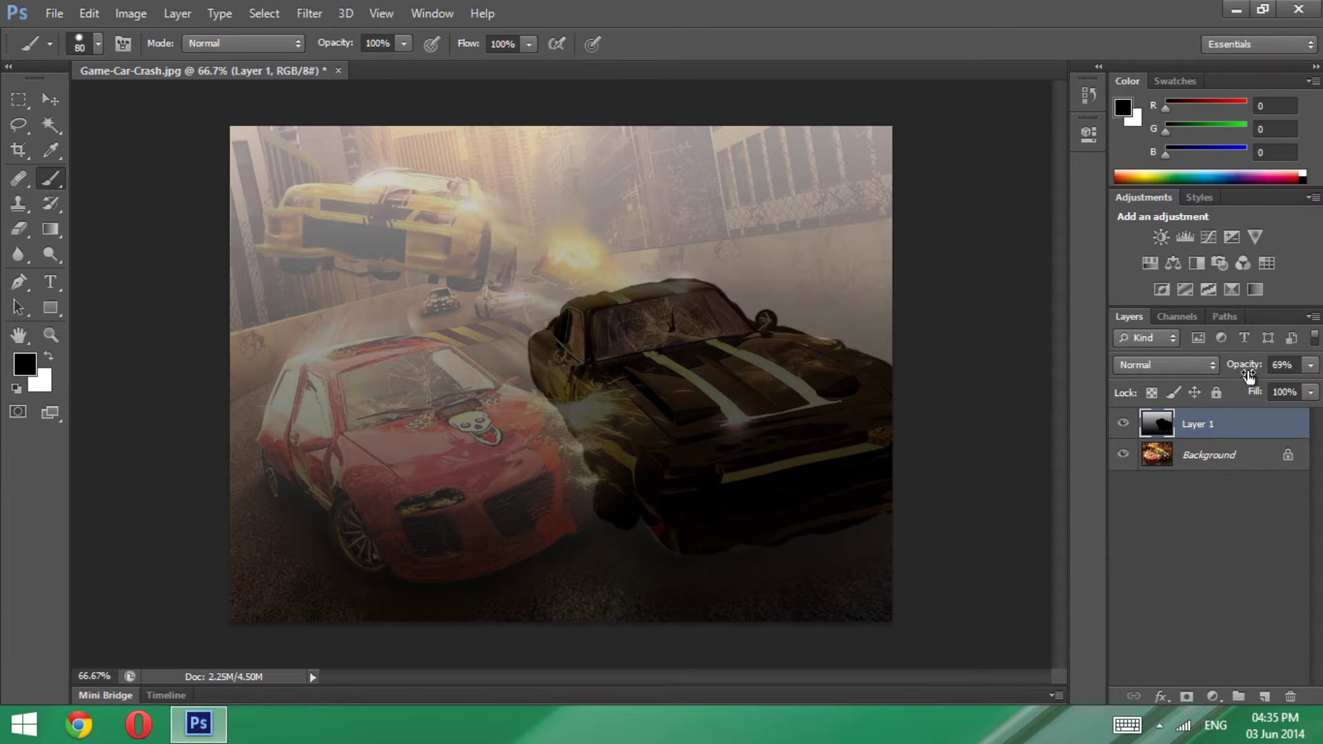
{"action": "left_click_drag", "start_coordinate": [1245, 372], "coordinate": [1275, 373]}
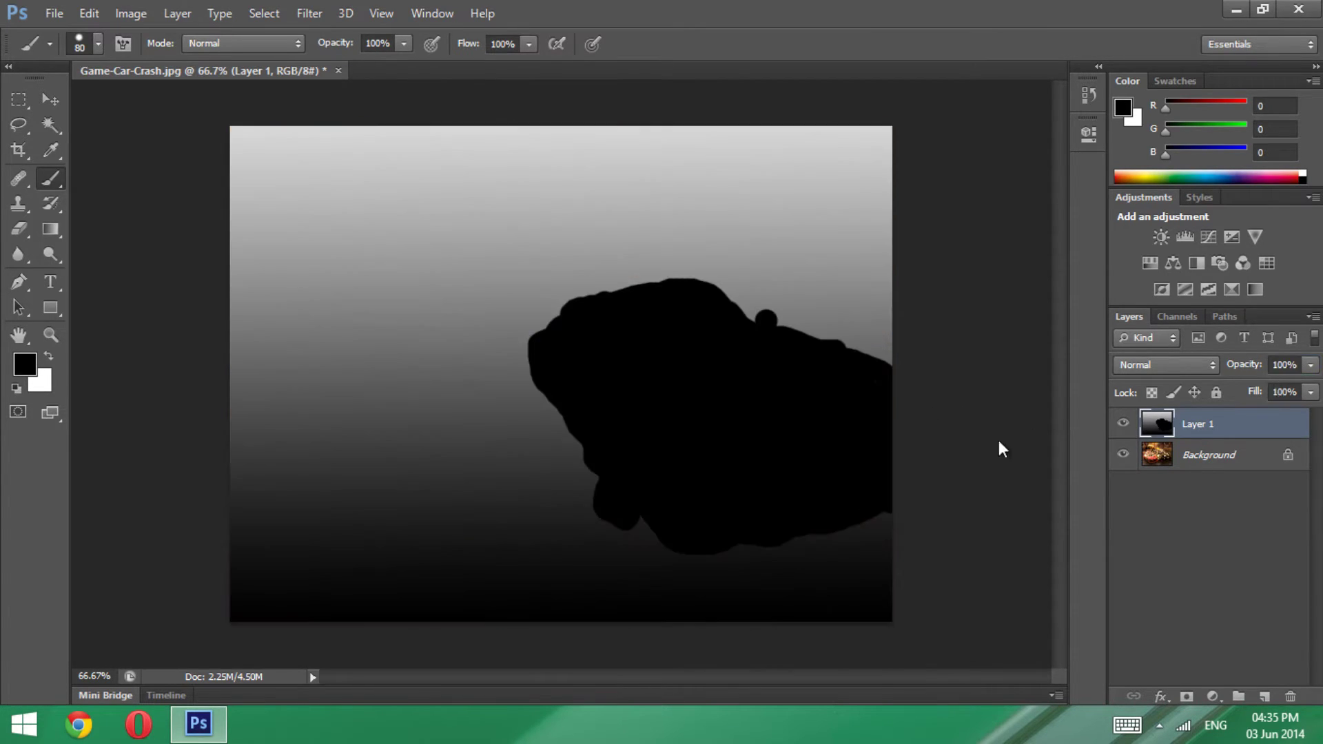